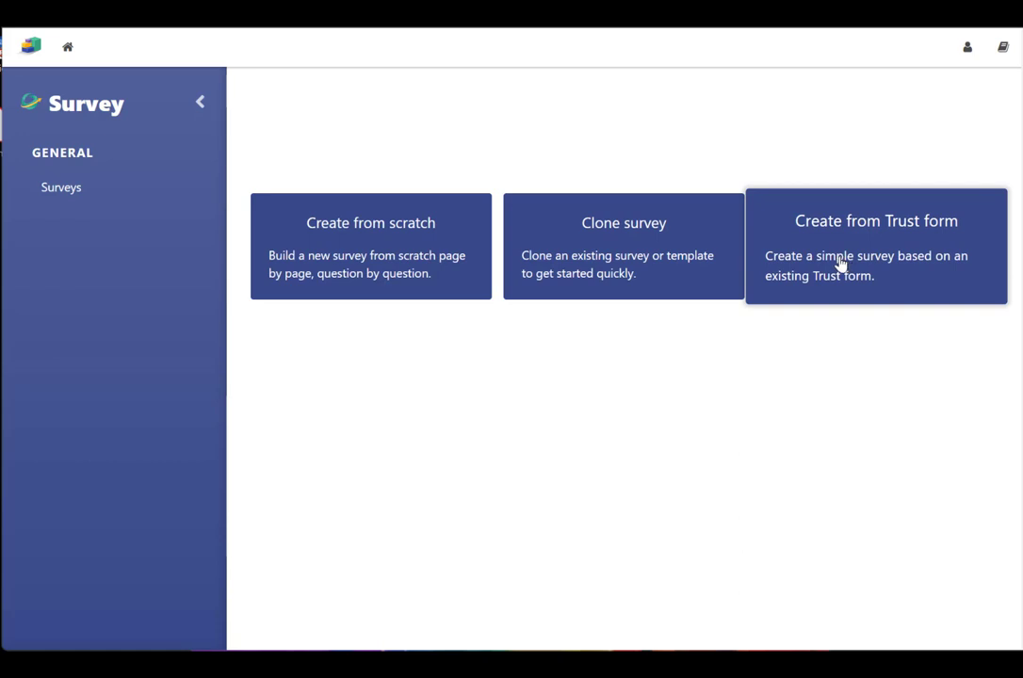
- Start a new survey from scratch, naming it "Sample Survey" with the description "A sample"
click(381, 297)
click(384, 236)
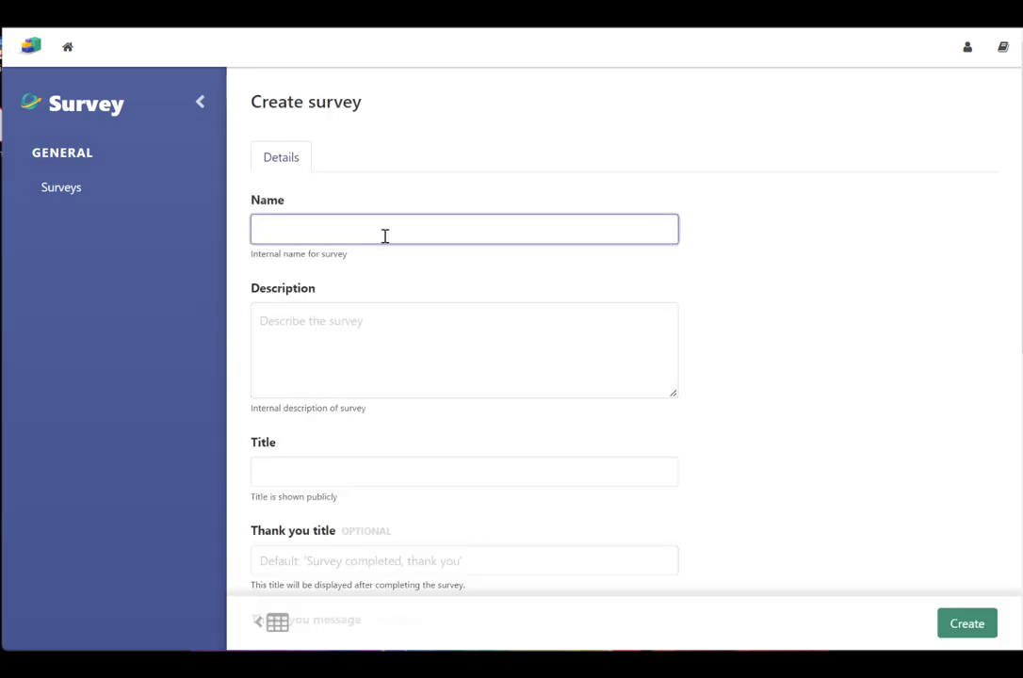
text(Sample Survey)
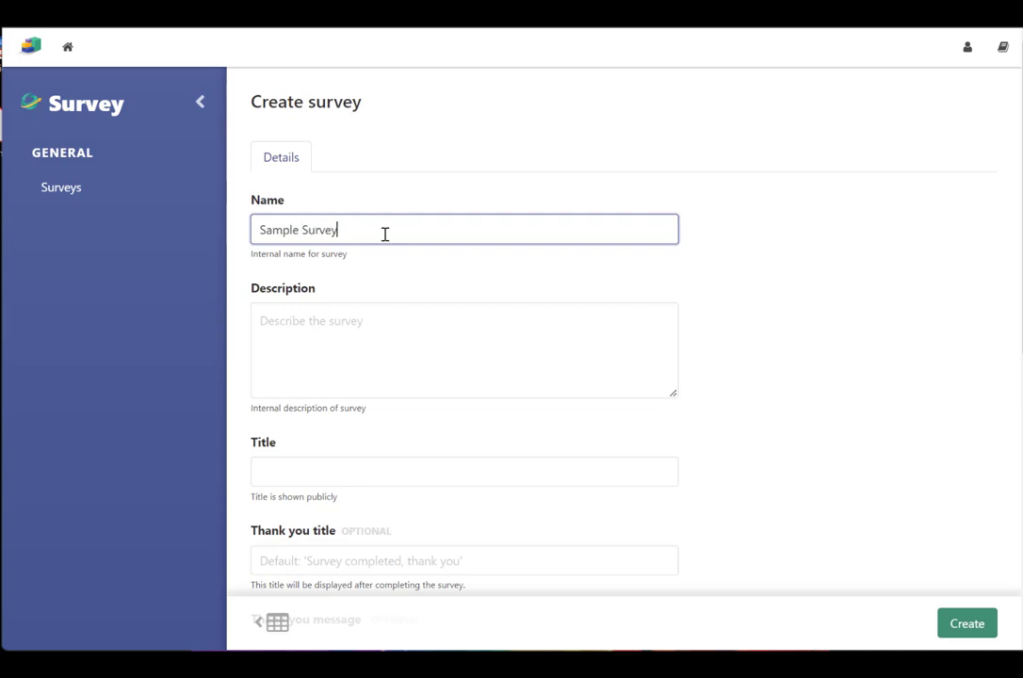
click(395, 330)
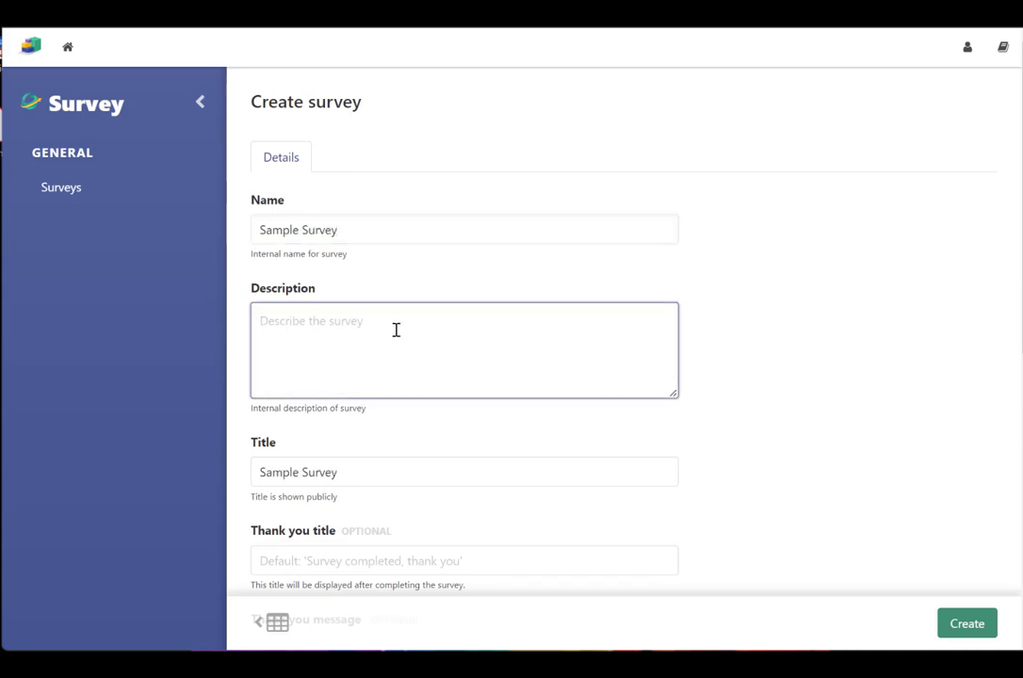
text(A sample)
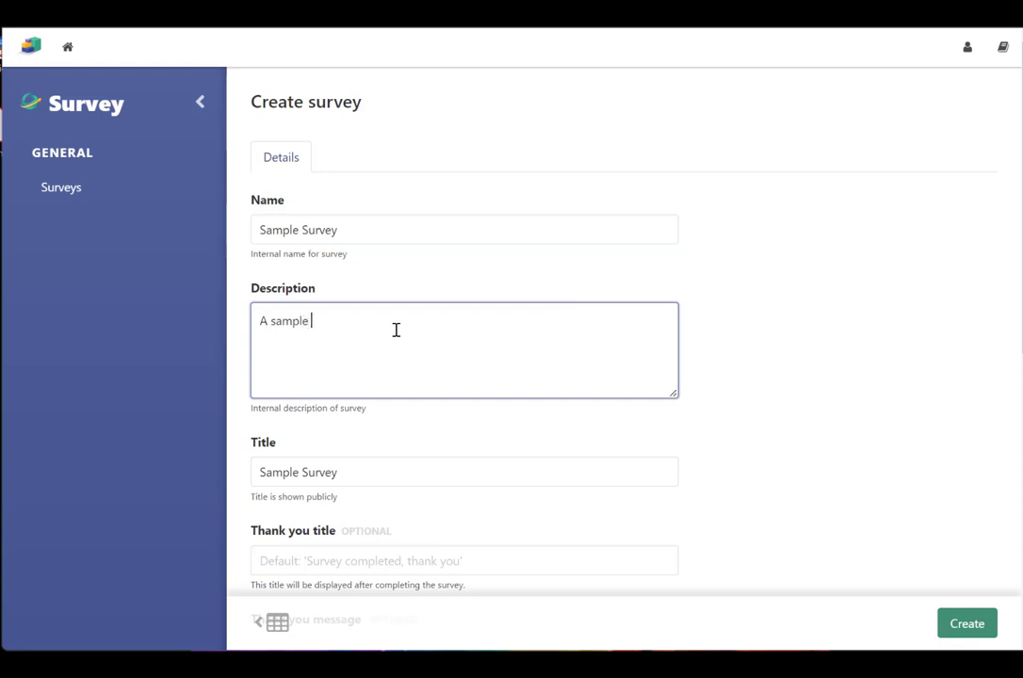
- Change the survey's public title to "Survey to understand choices"
scroll(396, 329, down, 3)
drag(343, 194, 246, 192)
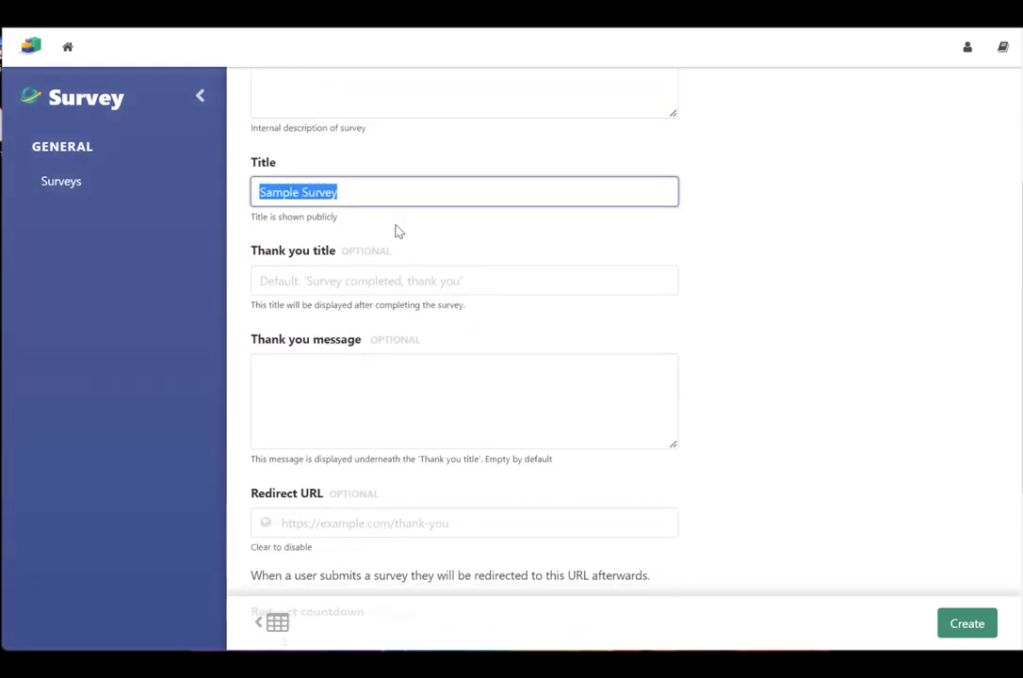
text(S)
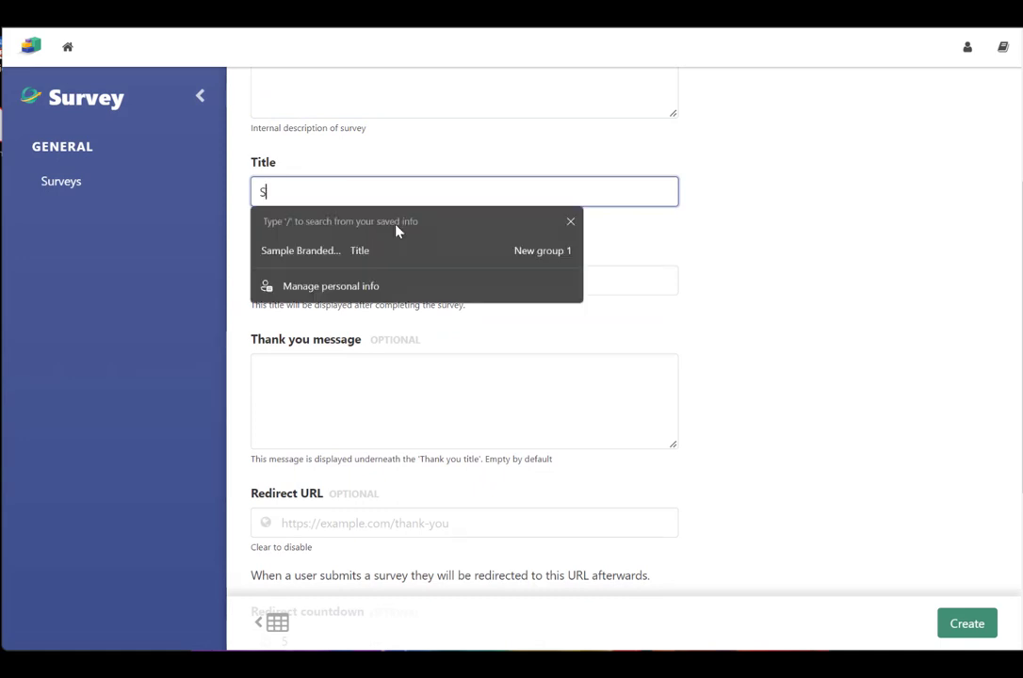
text(urvey to)
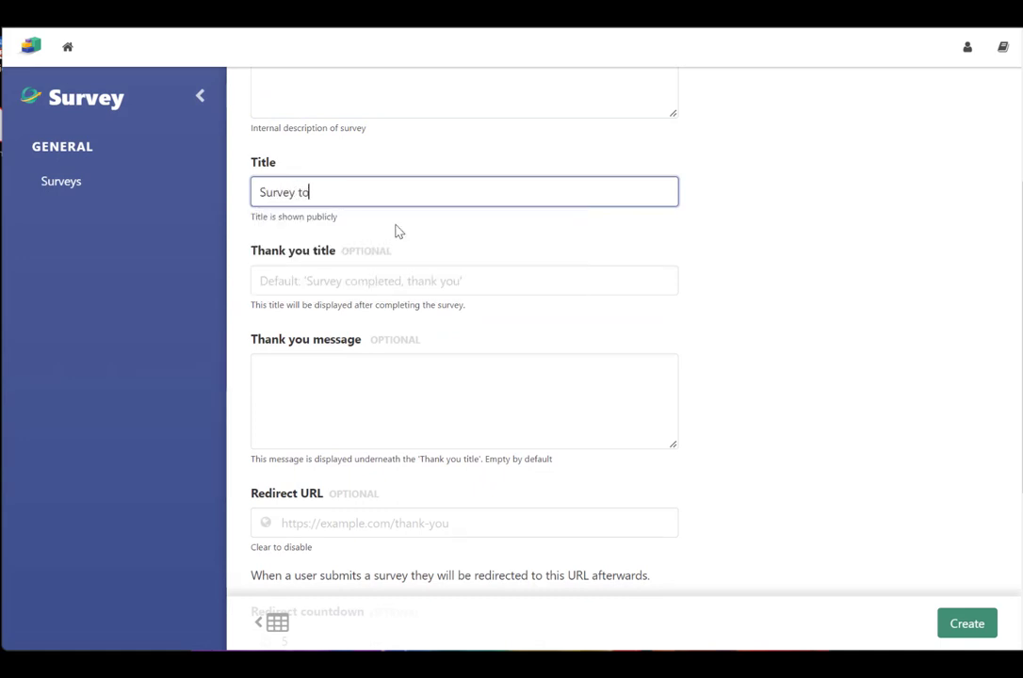
text( understand choices)
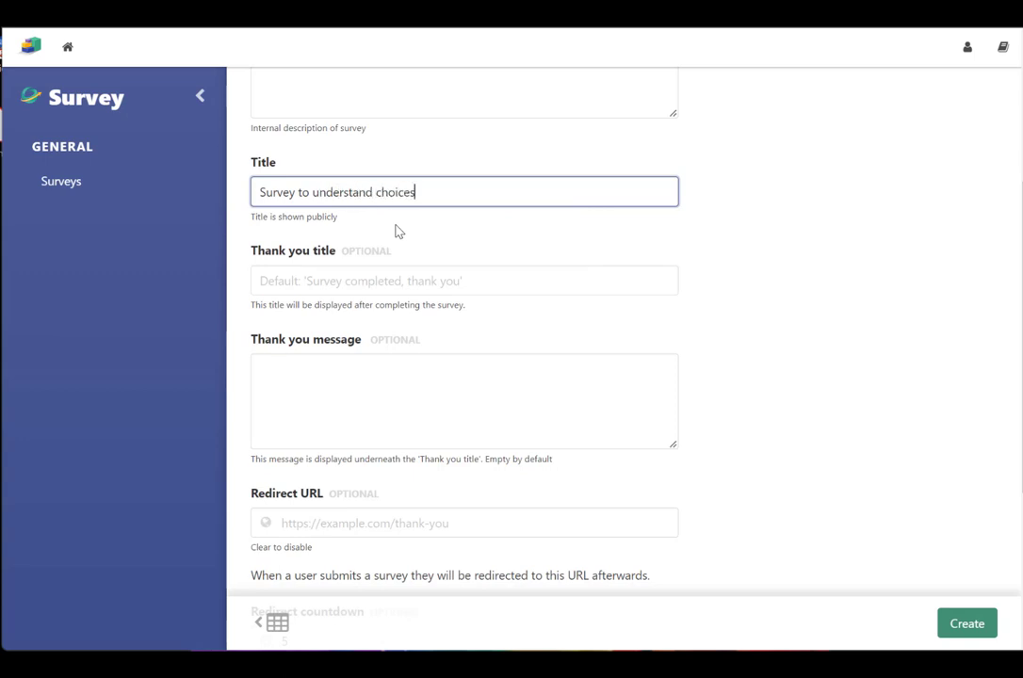
- Set the thank you title to "Thank you for filling up this survey" and the thank you message to "Many thanks!"
scroll(395, 231, down, 2)
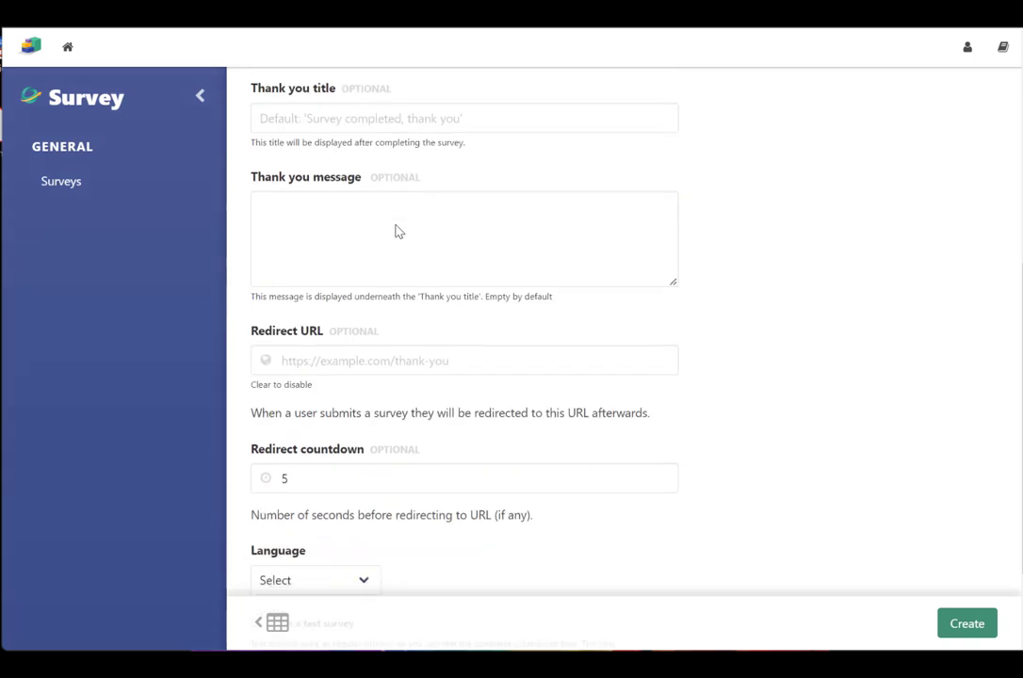
click(370, 103)
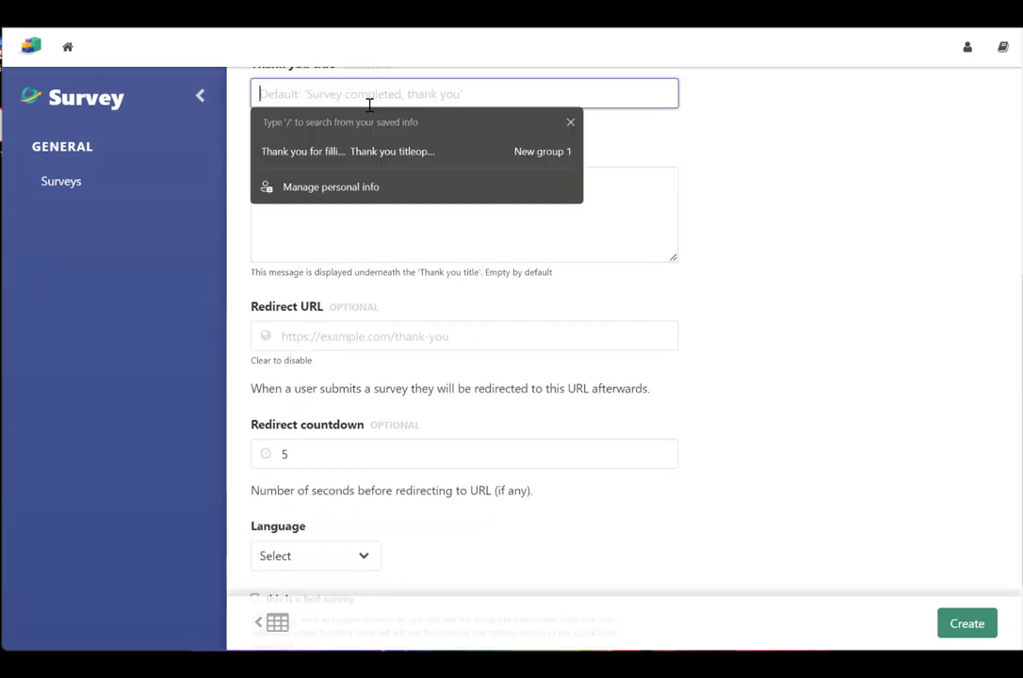
click(386, 152)
scroll(434, 170, up, 1)
text(up )
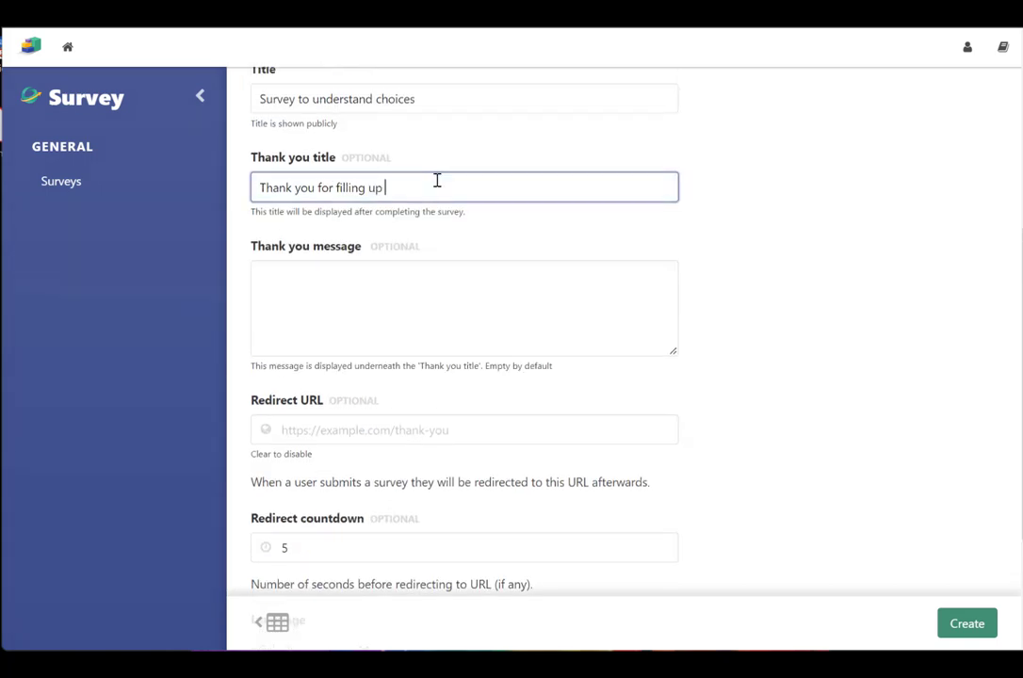
text(this survey)
click(443, 291)
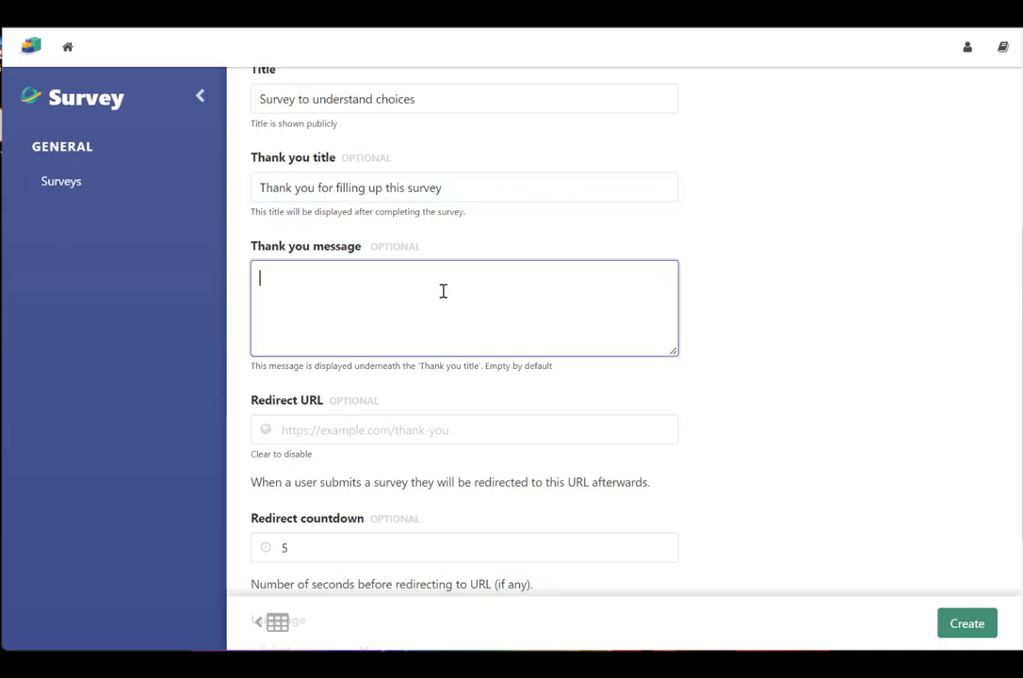
text(Many thanks!)
click(349, 433)
text(https)
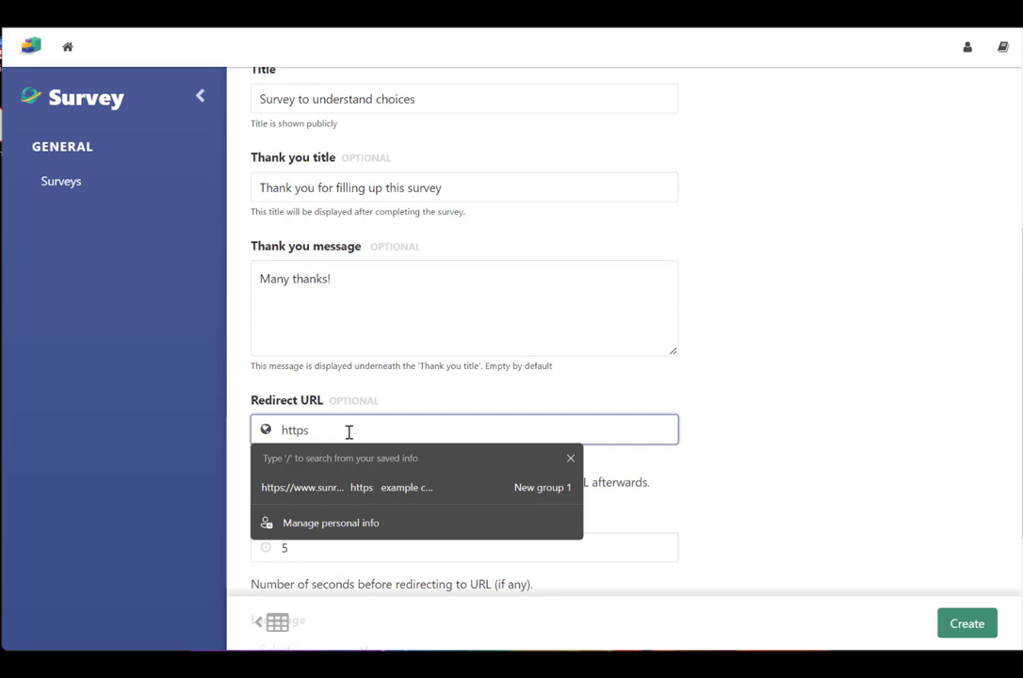
text(://soft)
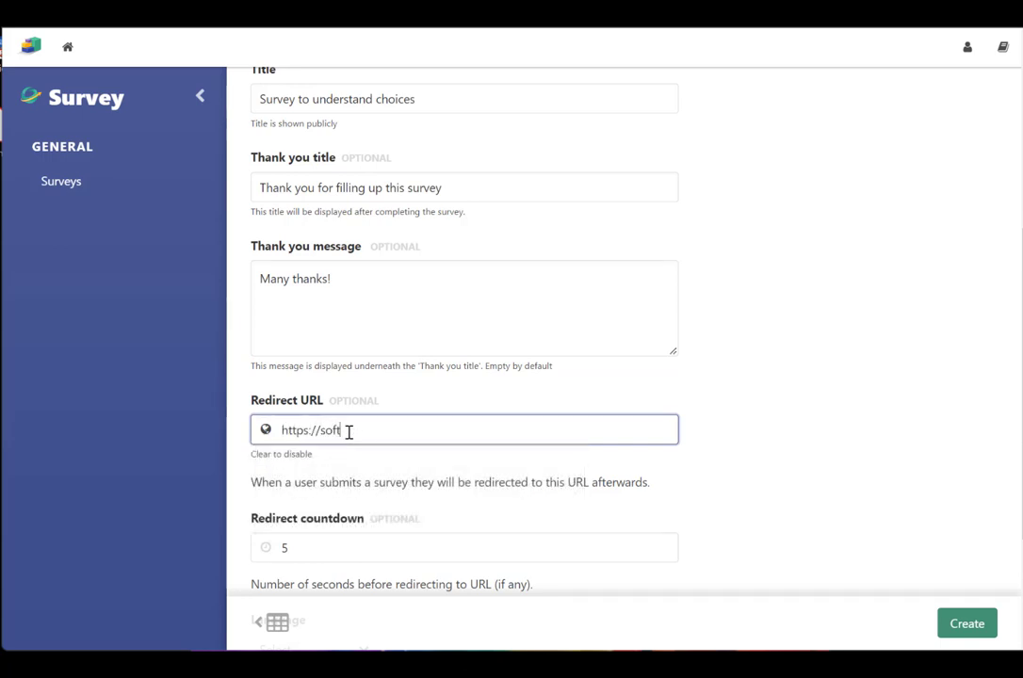
text(bank.com)
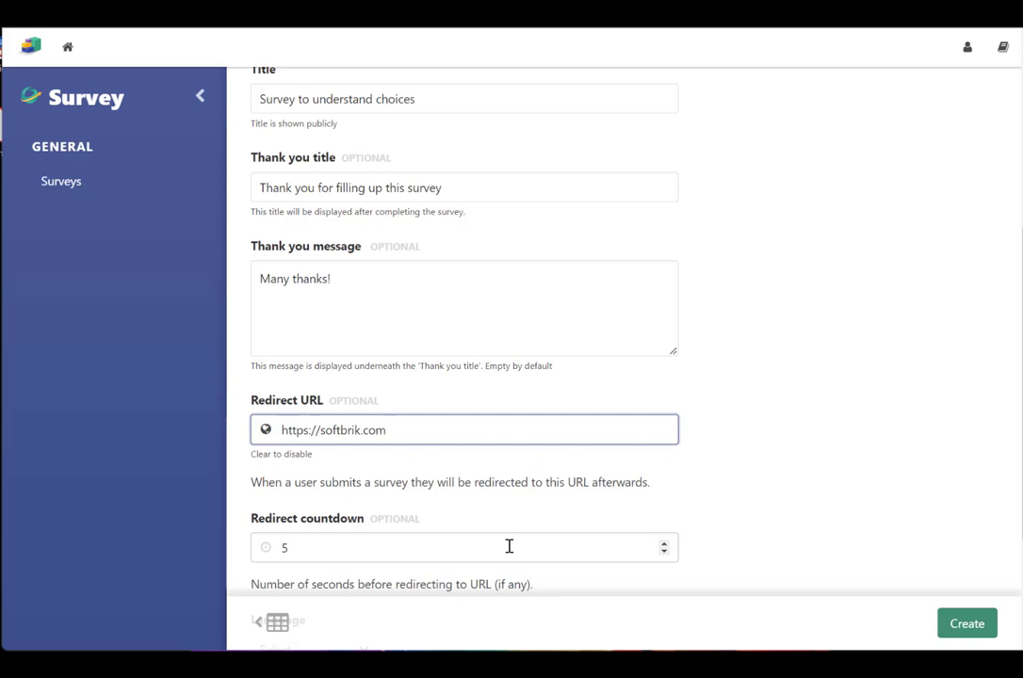
scroll(508, 547, down, 2)
click(664, 370)
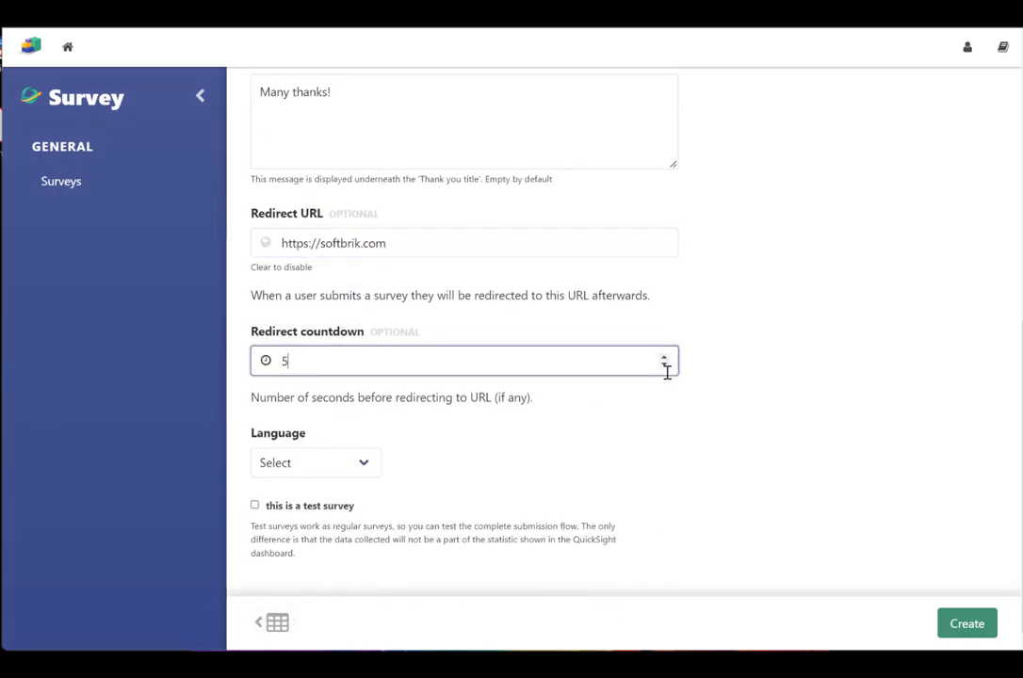
text(3)
scroll(386, 356, down, 1)
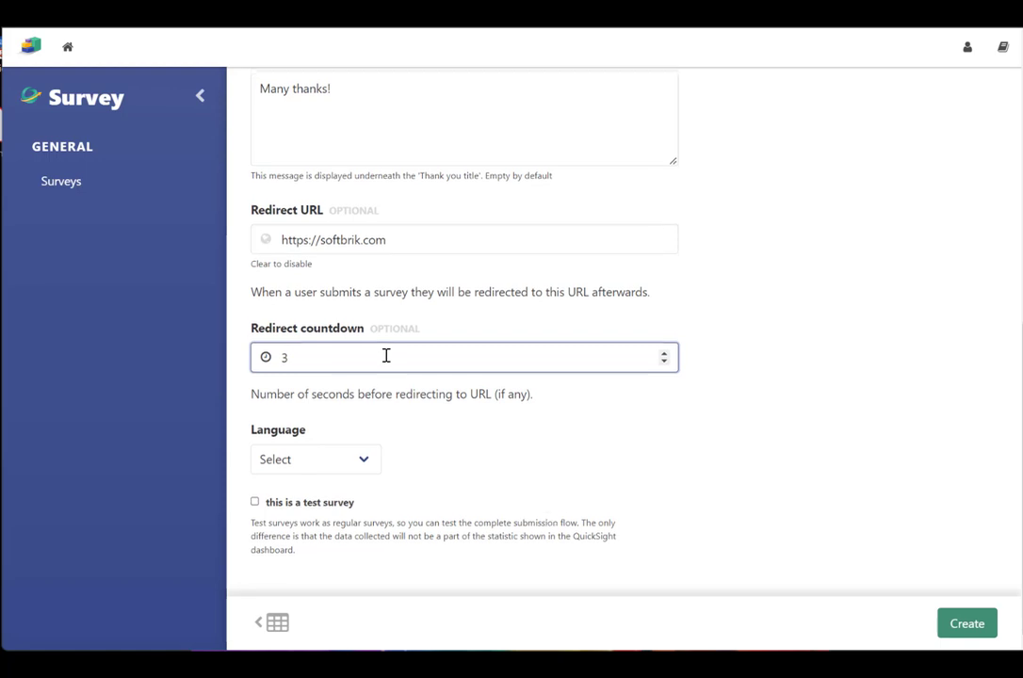
- Choose English as the survey language and create the survey
click(373, 471)
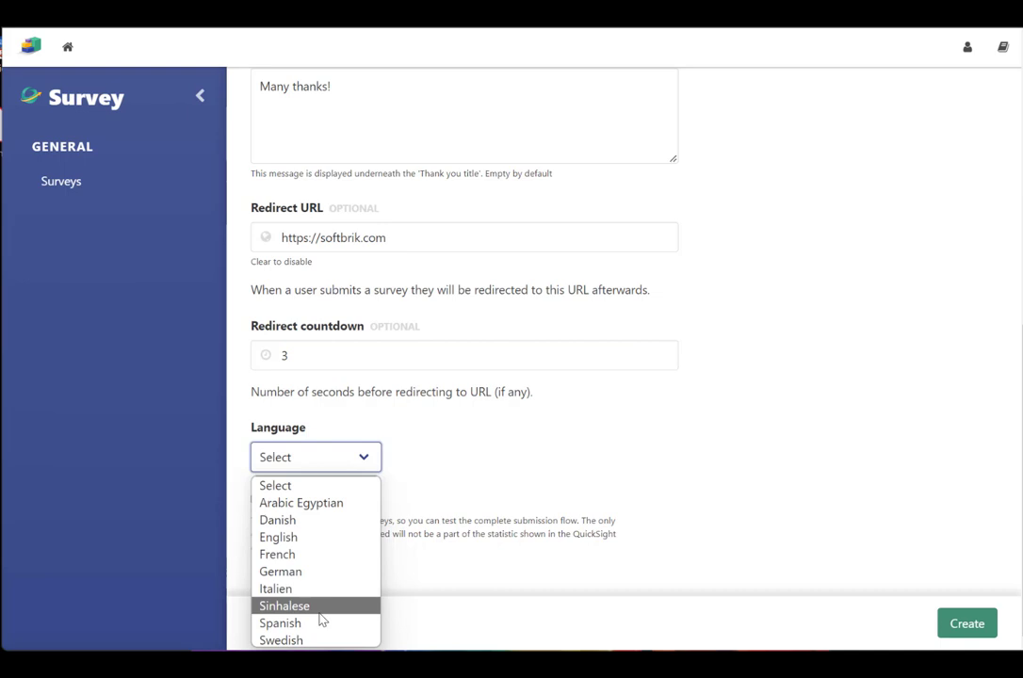
click(308, 543)
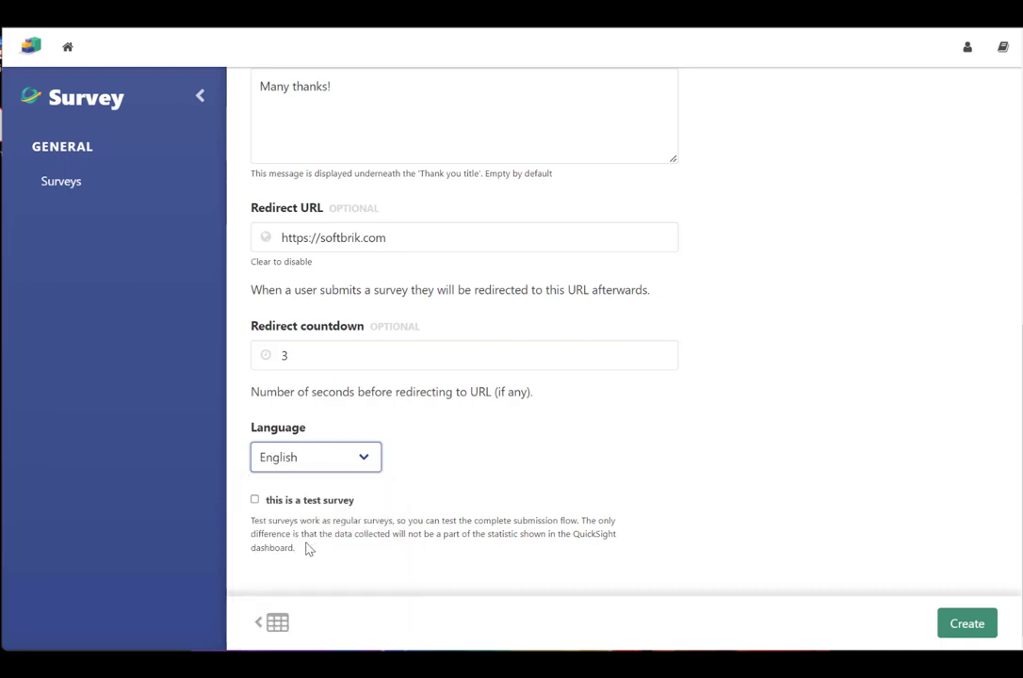
click(977, 631)
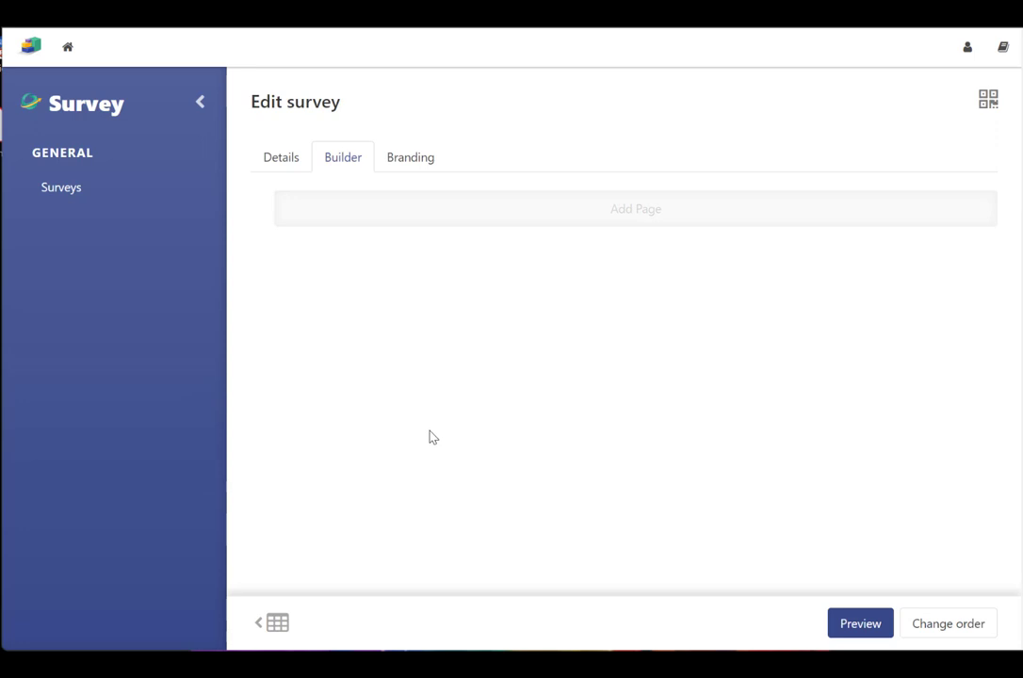
- Add a page to the survey and name it "First Page"
click(650, 209)
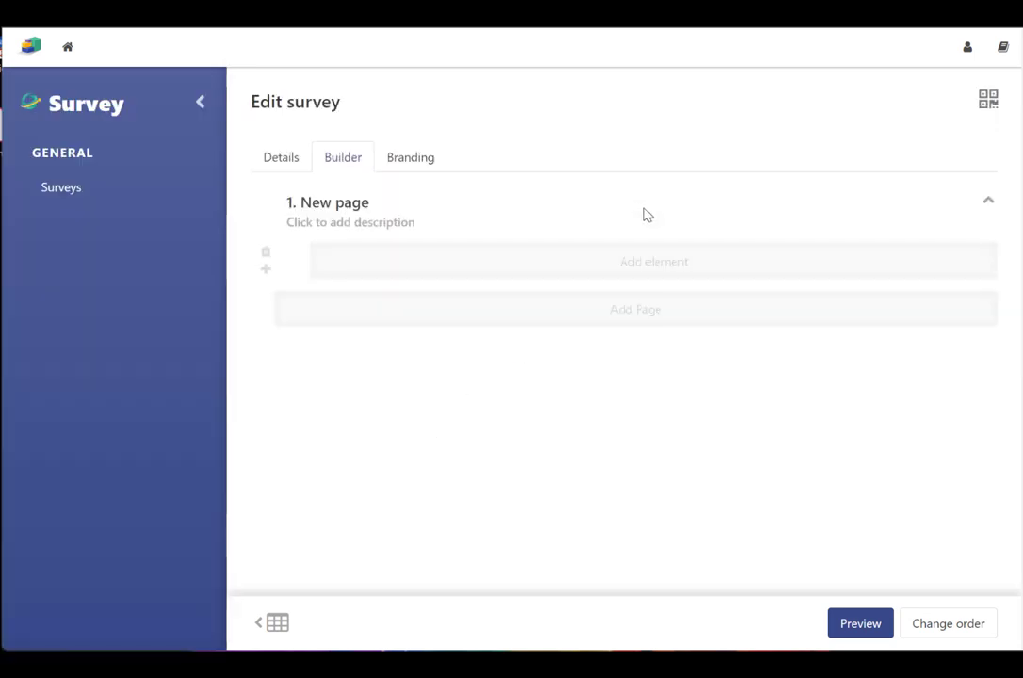
click(360, 201)
drag(377, 205, 274, 212)
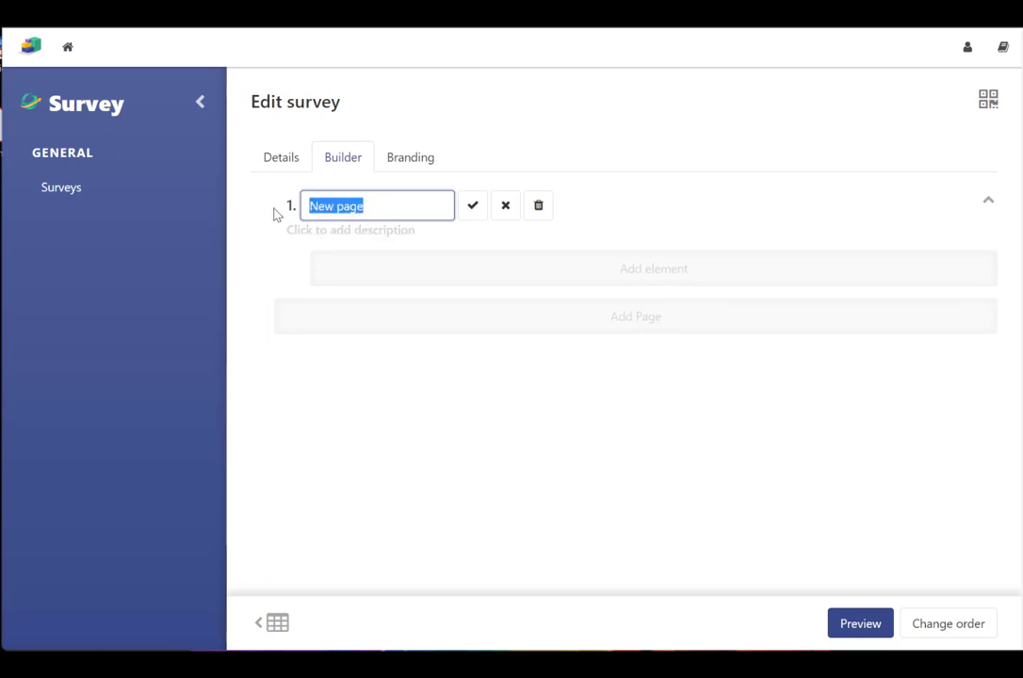
text(First Page)
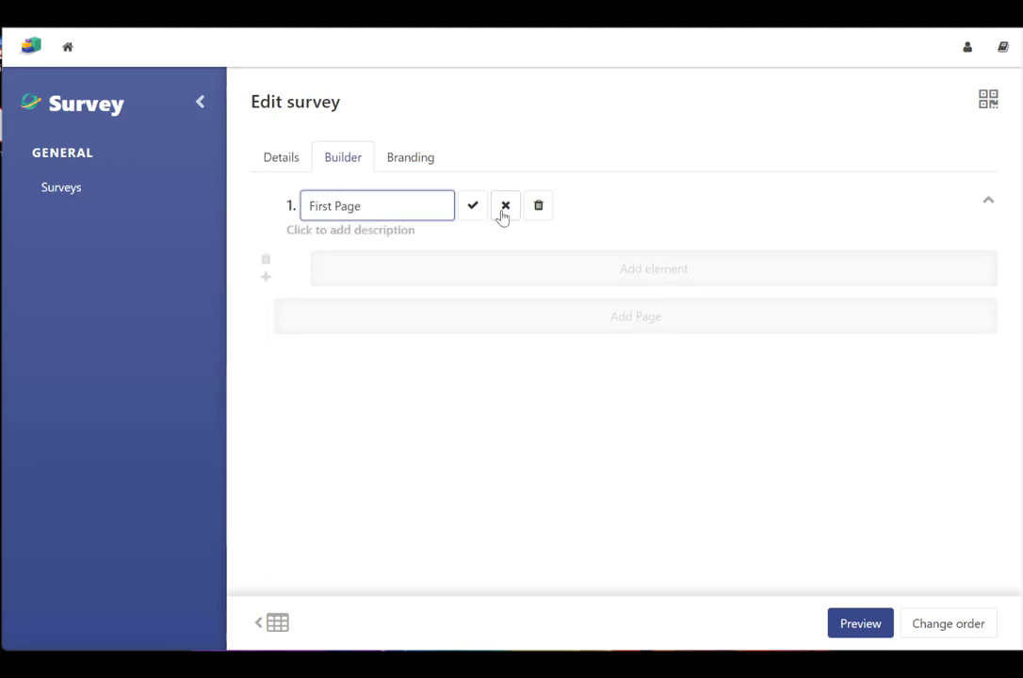
key(Return)
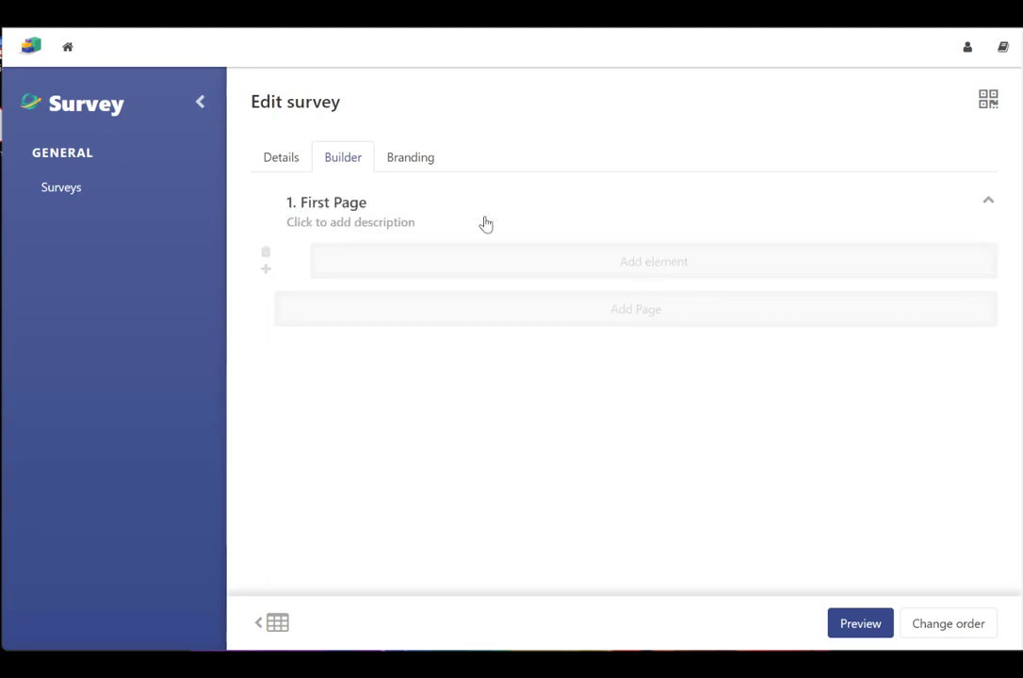
- Give the first page the description "Fill up this 2 min survey and win prizes!"
click(393, 226)
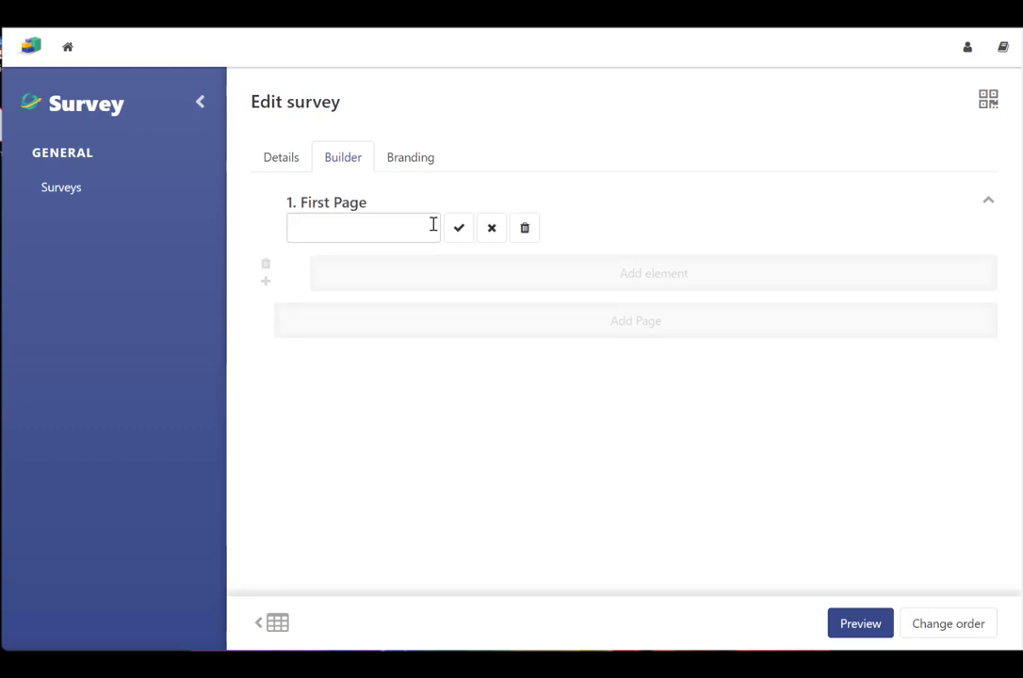
click(433, 224)
text(Fill u)
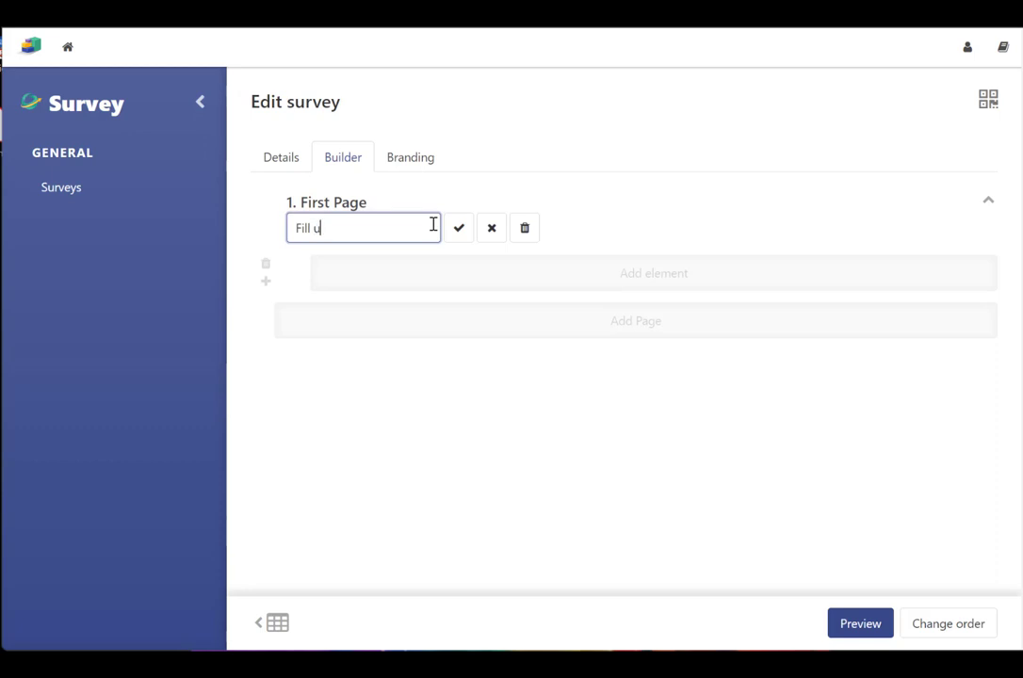
text(p this 2 min survey)
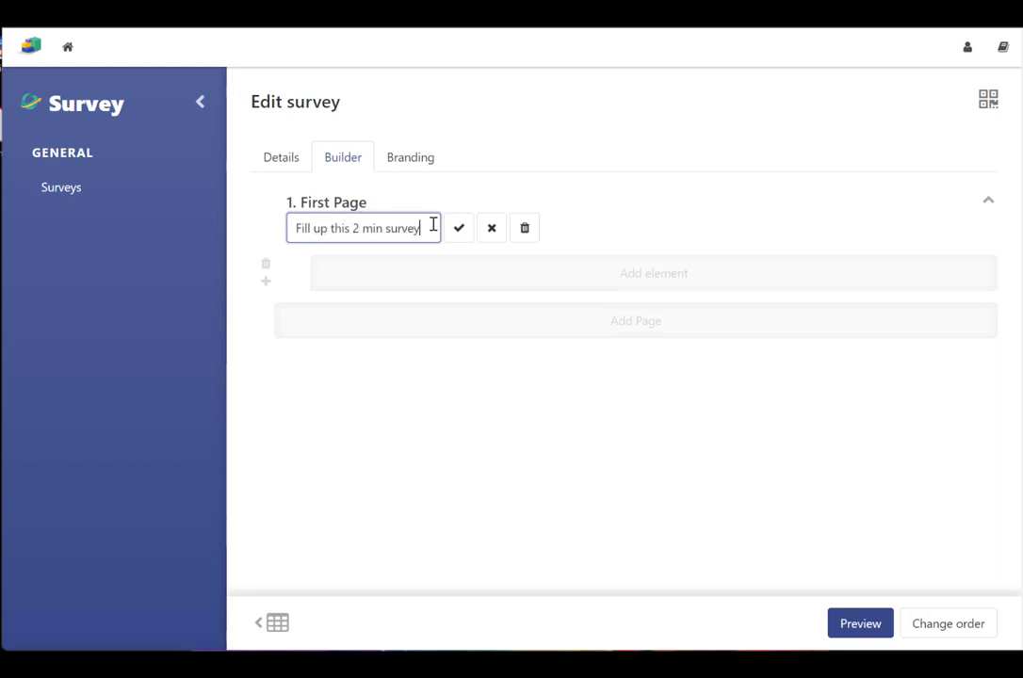
text( and win pr)
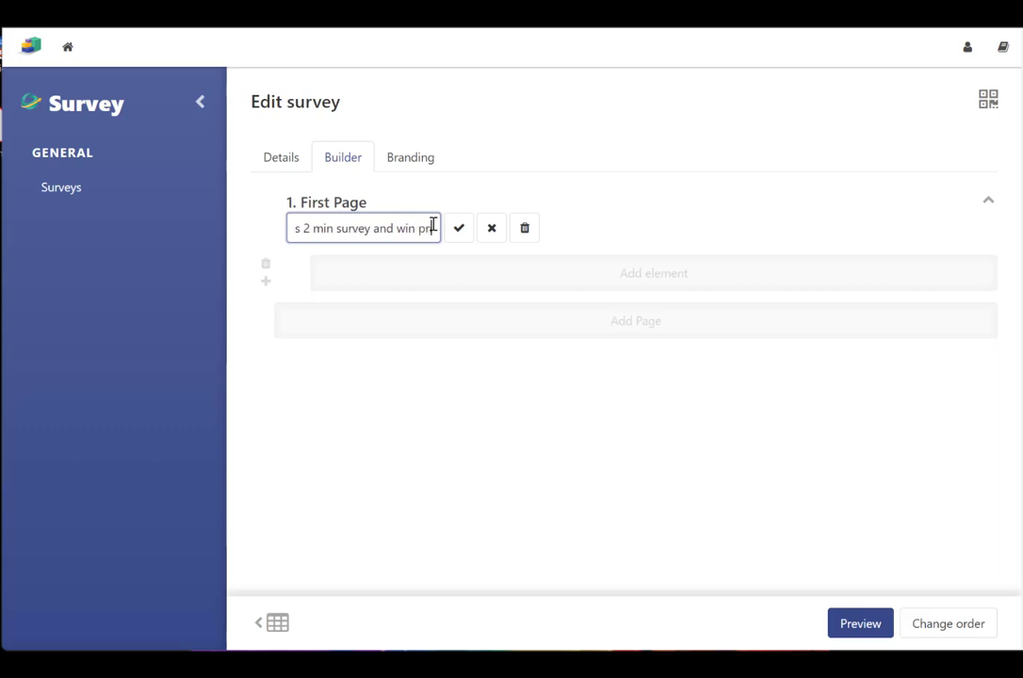
text(izes!)
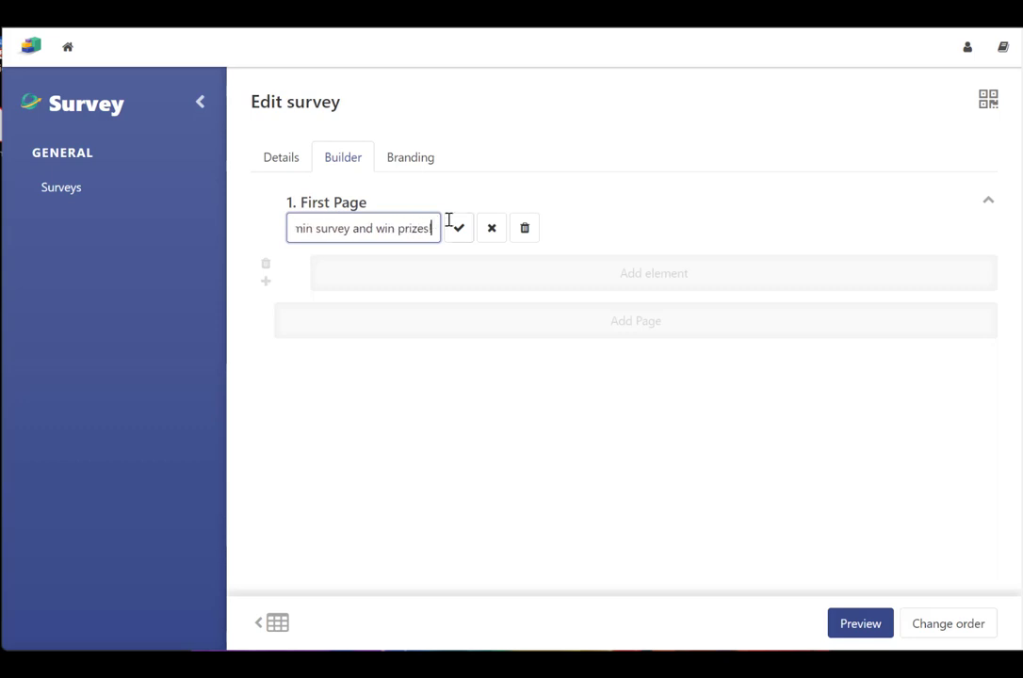
click(459, 228)
click(617, 225)
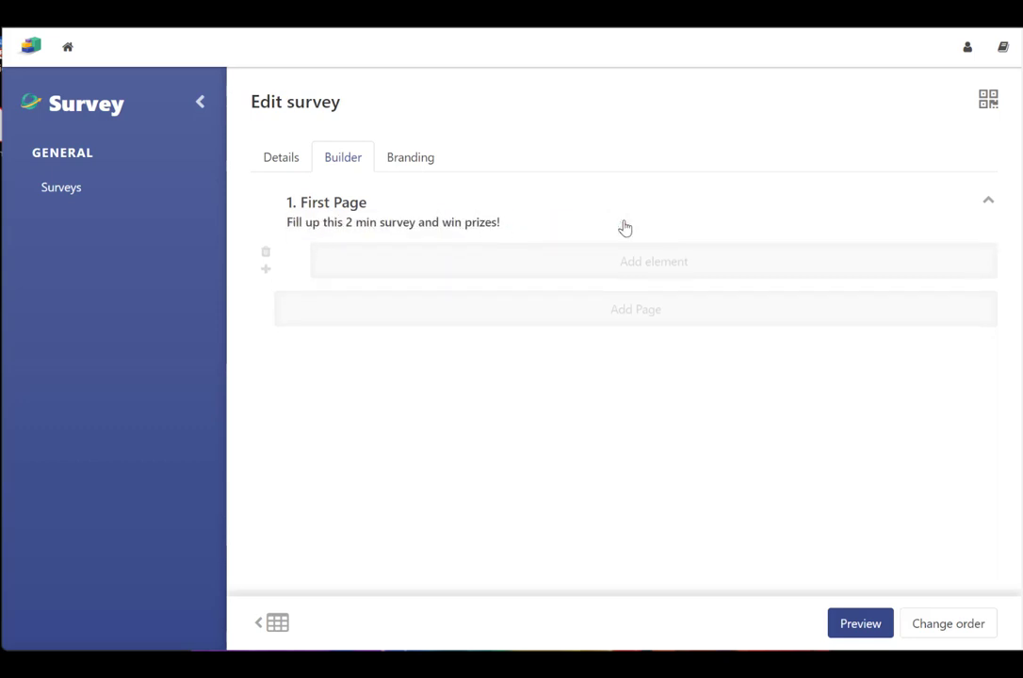
- Add a Voice input element to the first page
click(647, 268)
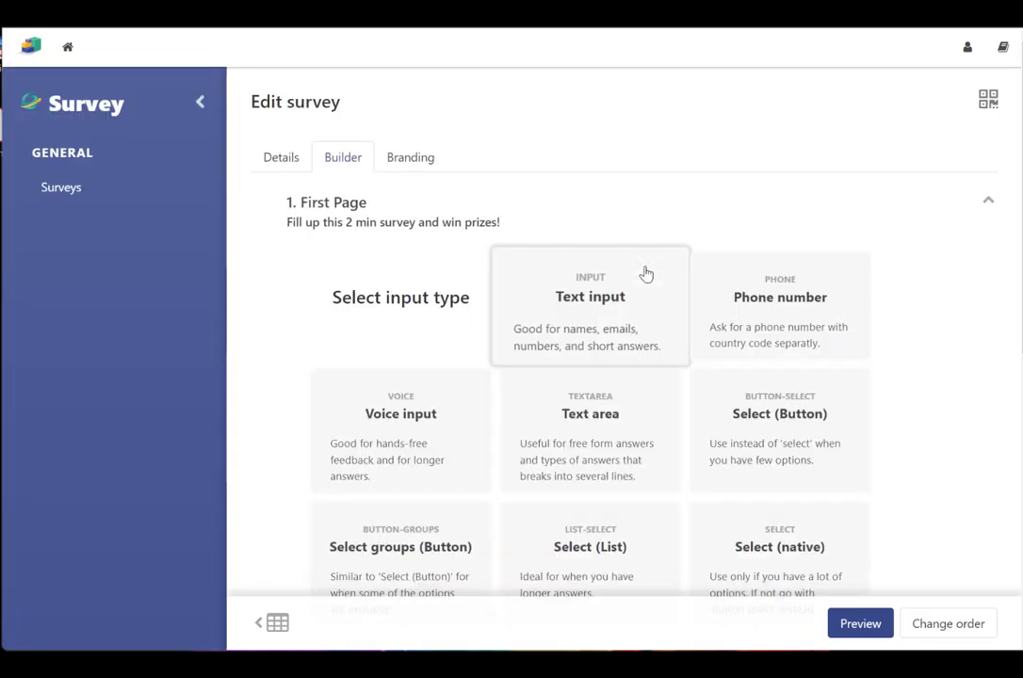
scroll(646, 274, down, 3)
scroll(622, 288, up, 2)
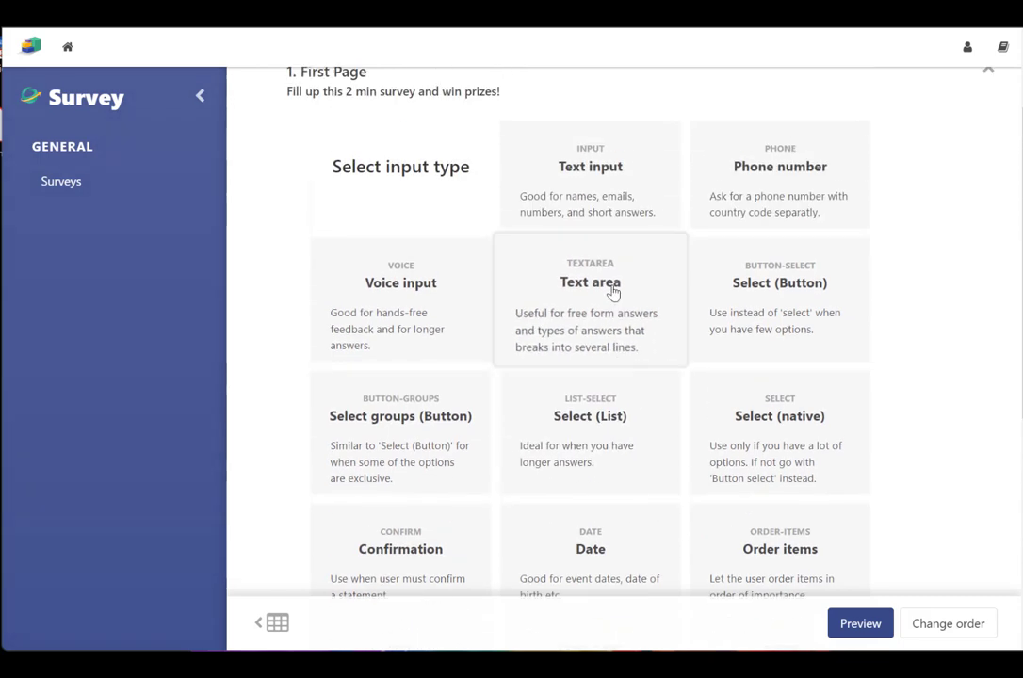
click(367, 350)
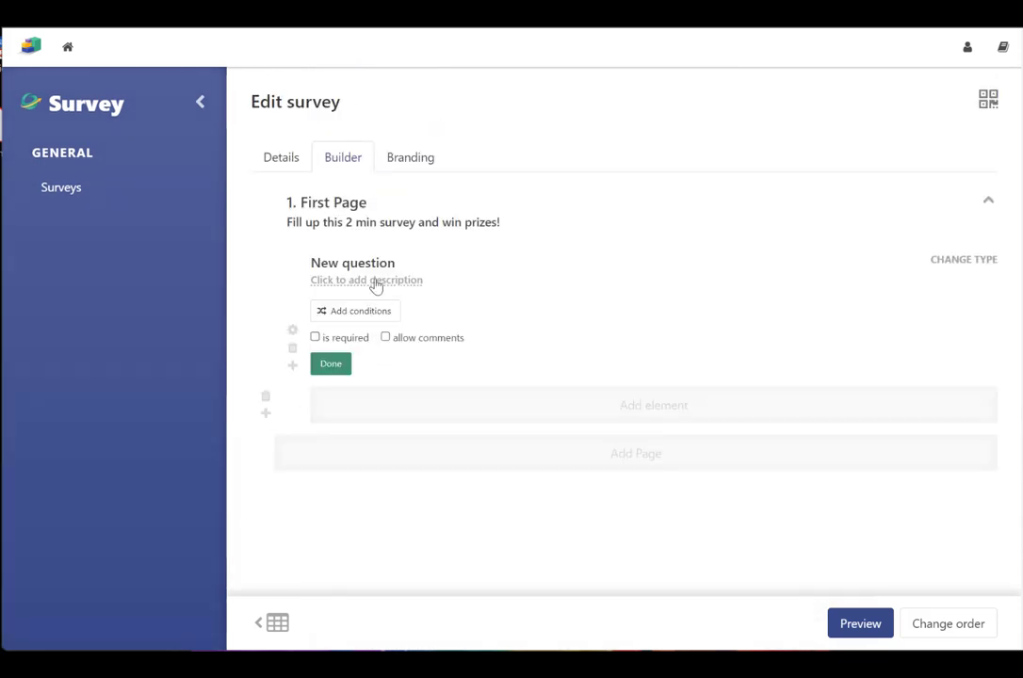
- Title the new voice question "Which product do you prefer and why?"
click(399, 267)
drag(399, 267, 298, 279)
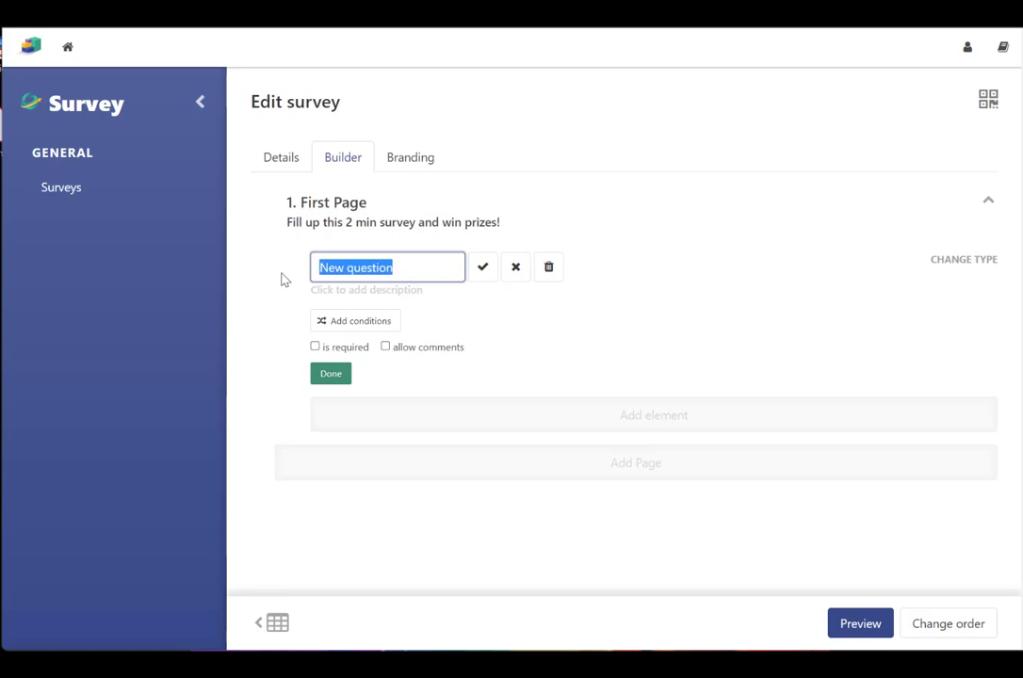
text(Which p)
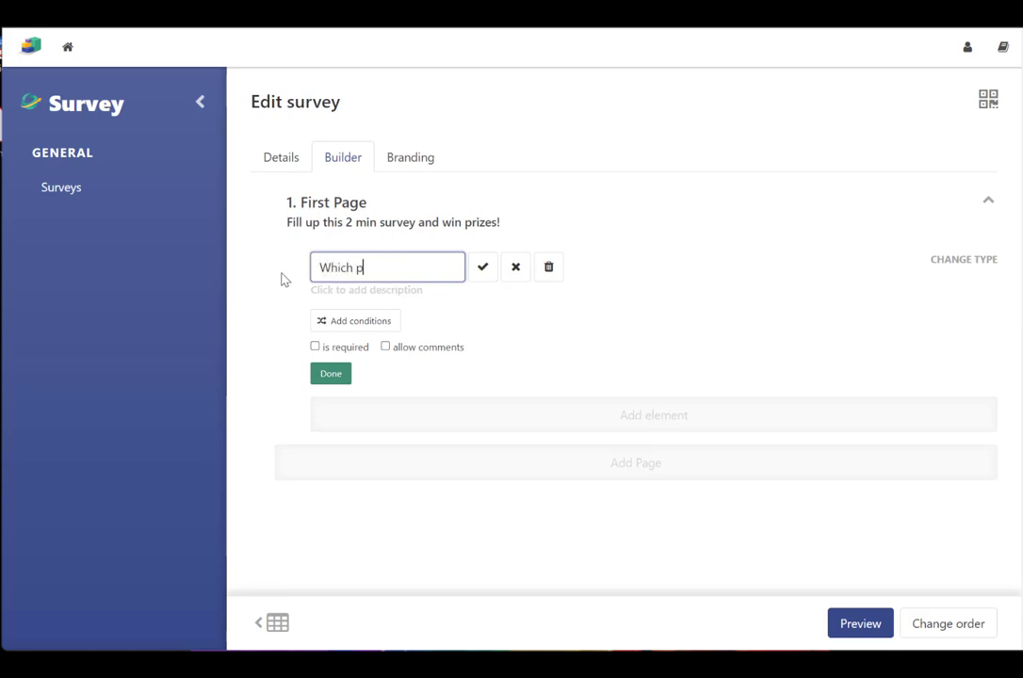
text(roduct do you prefer)
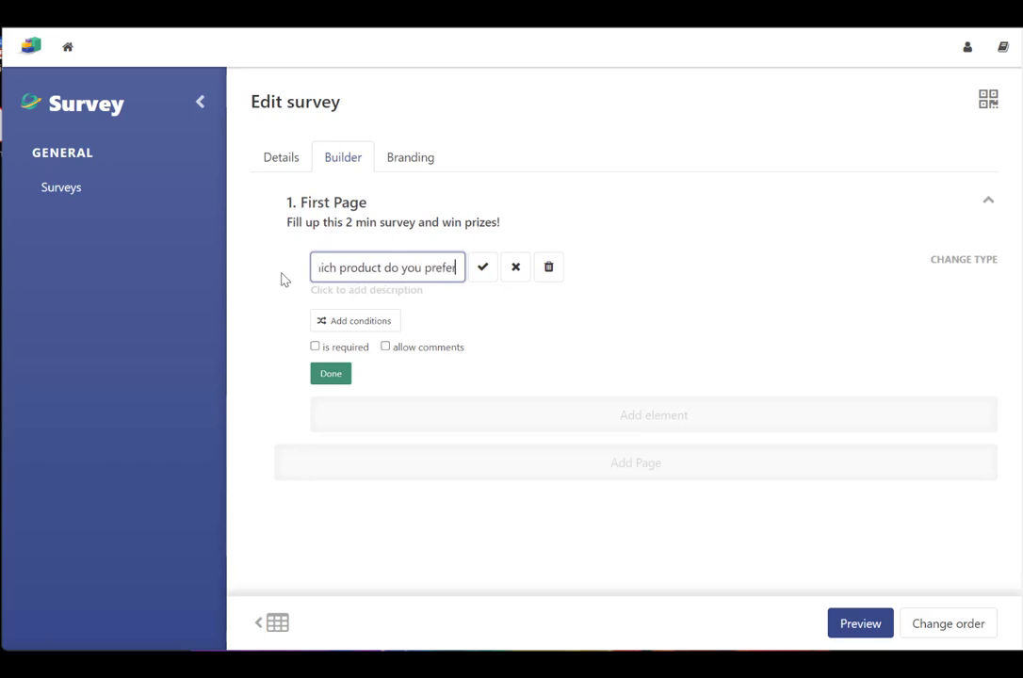
text( and why)
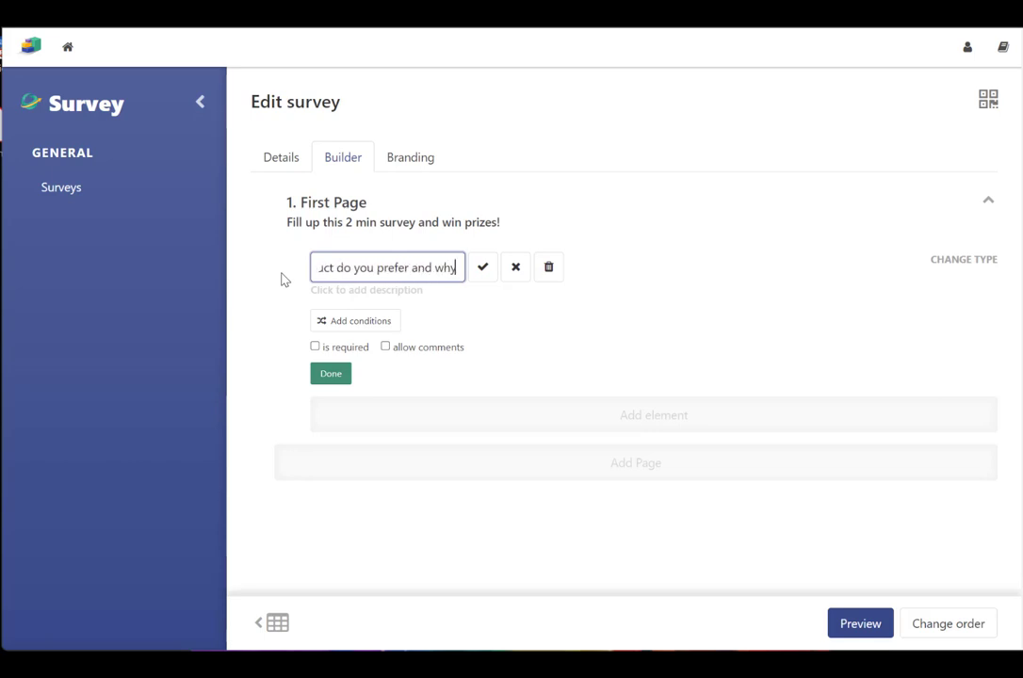
text(?)
click(481, 271)
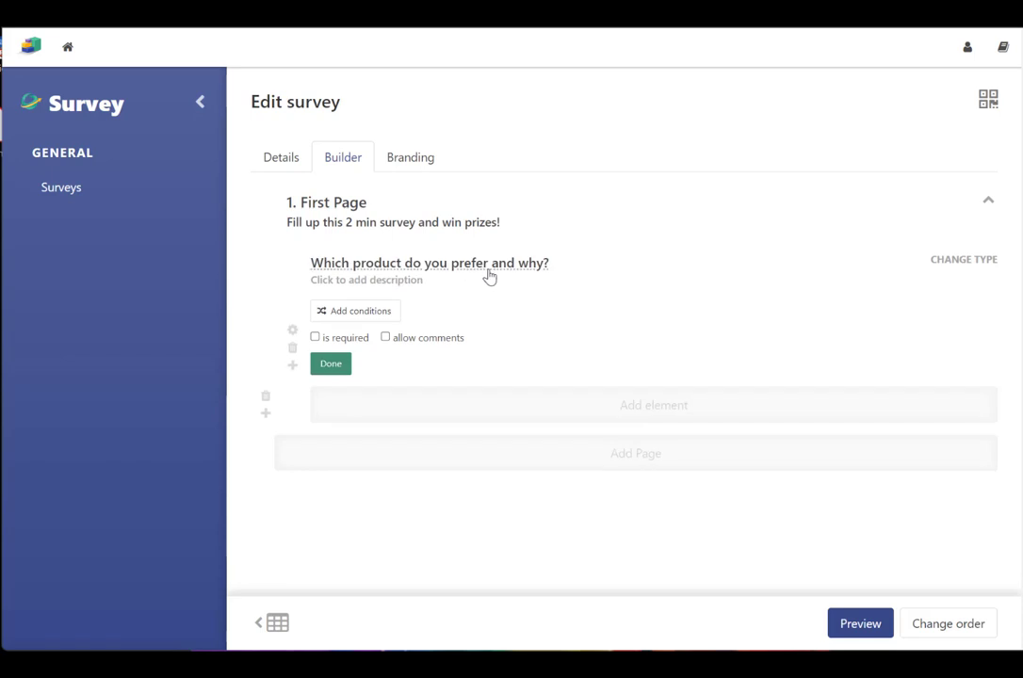
- Give the voice question the description "We want to hear you voice!" and finish editing the question
click(419, 281)
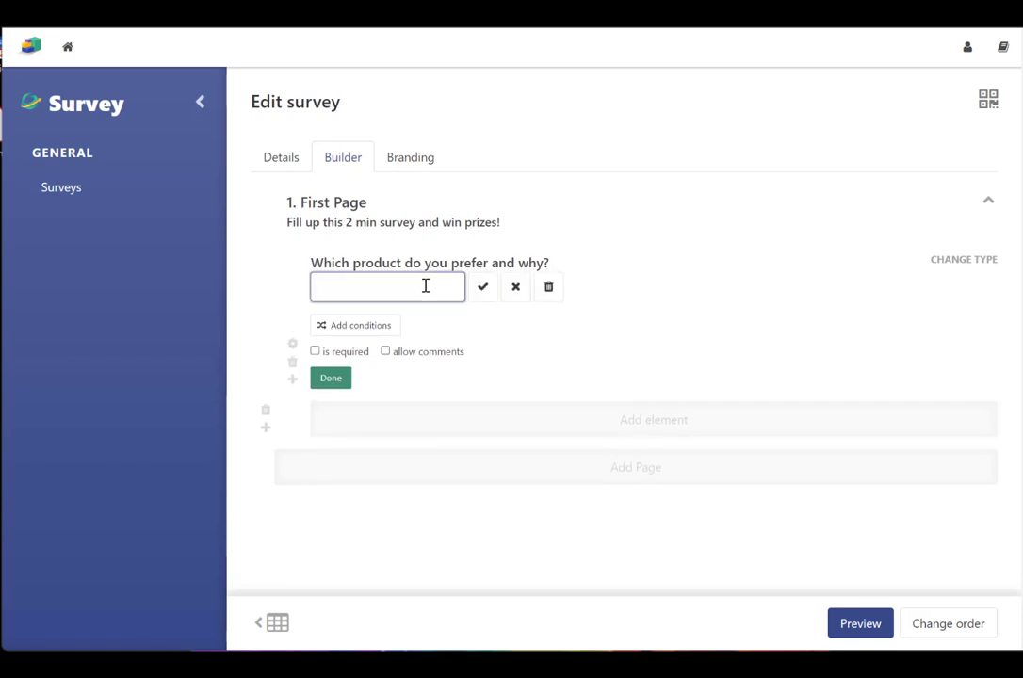
text(We want to hear your voice!)
click(482, 288)
click(557, 285)
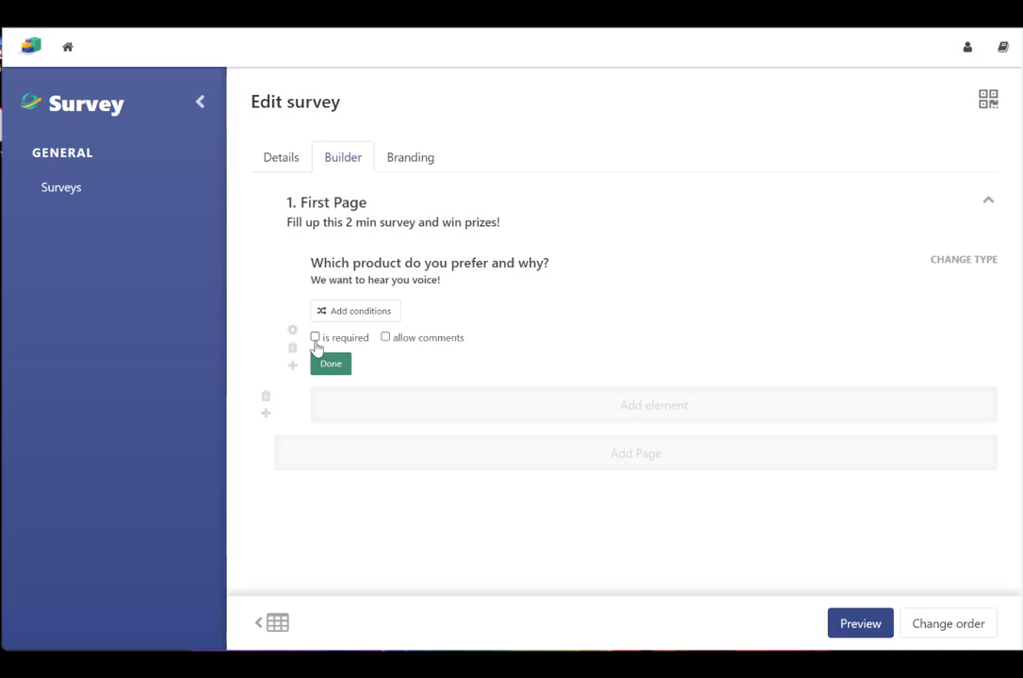
click(332, 370)
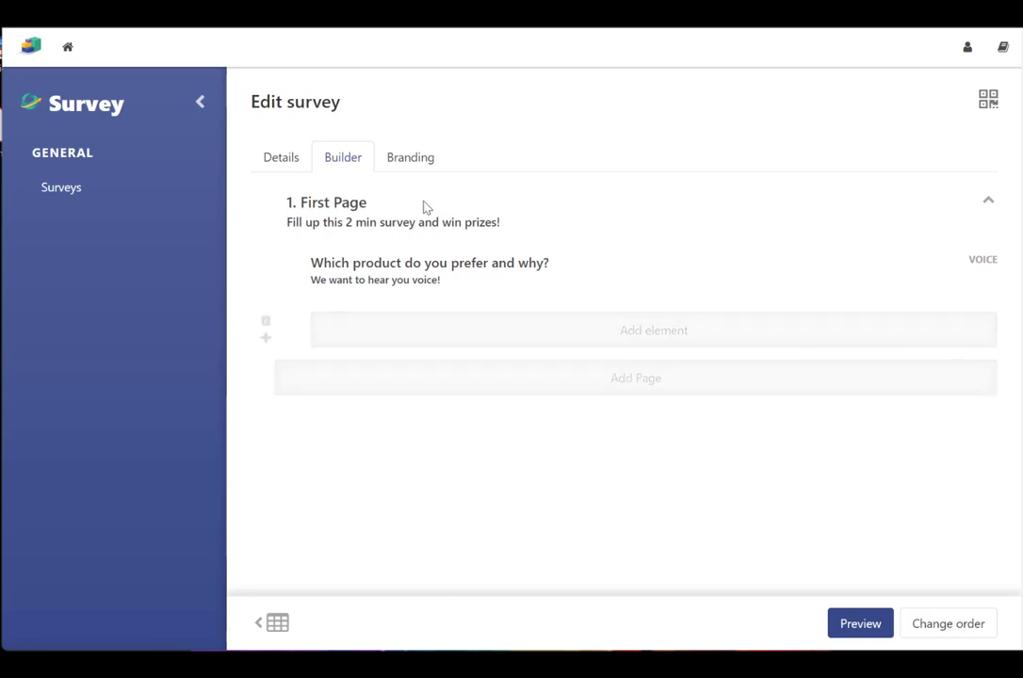
- Preview the survey, dismiss the unpublished-survey notice and view the voice question on the first page
click(861, 626)
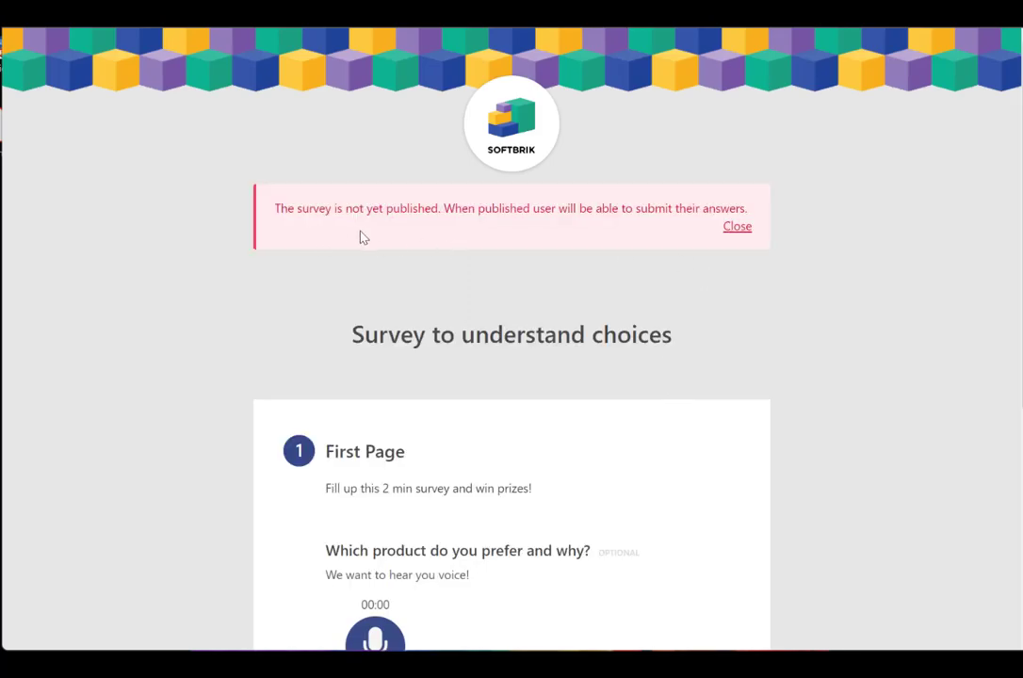
click(736, 229)
scroll(744, 252, down, 2)
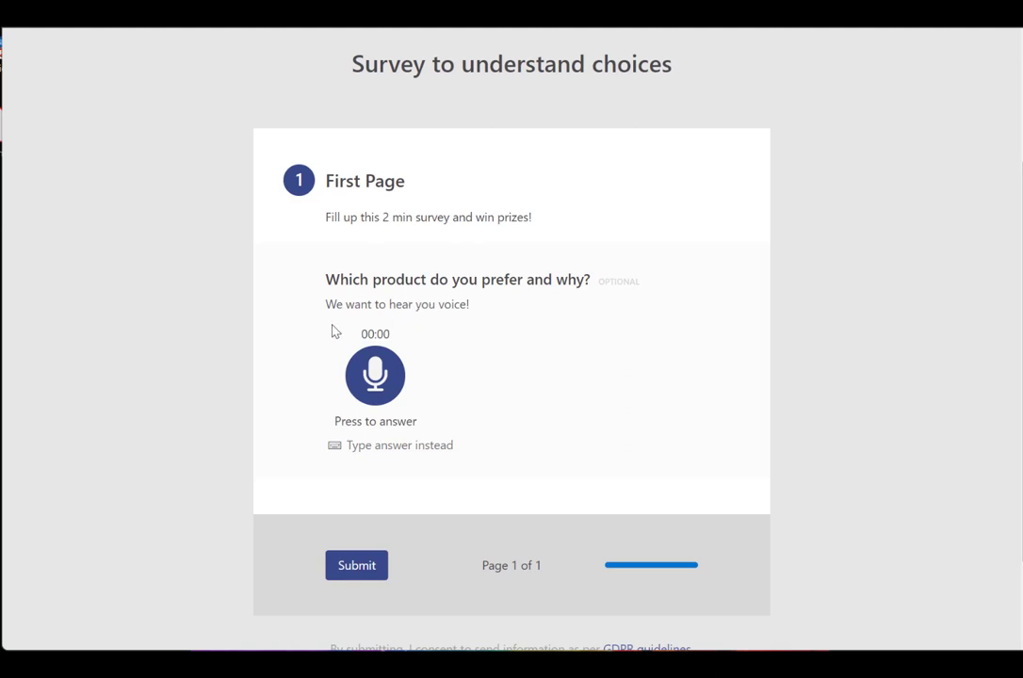
- Record a voice answer of about 7 seconds to the product preference question and submit the survey
click(375, 391)
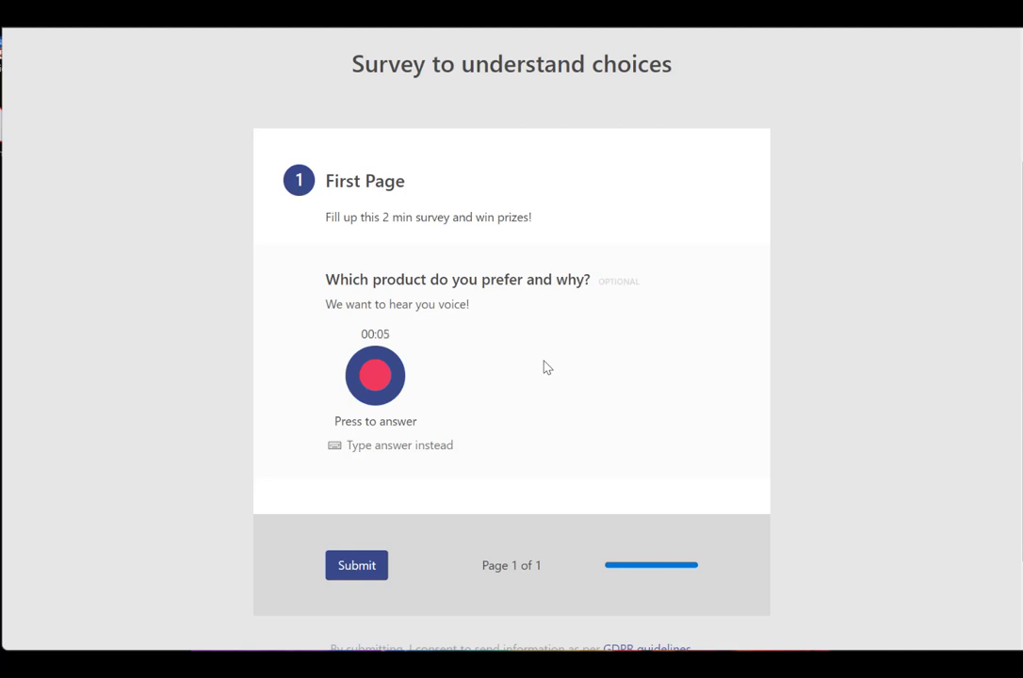
click(376, 377)
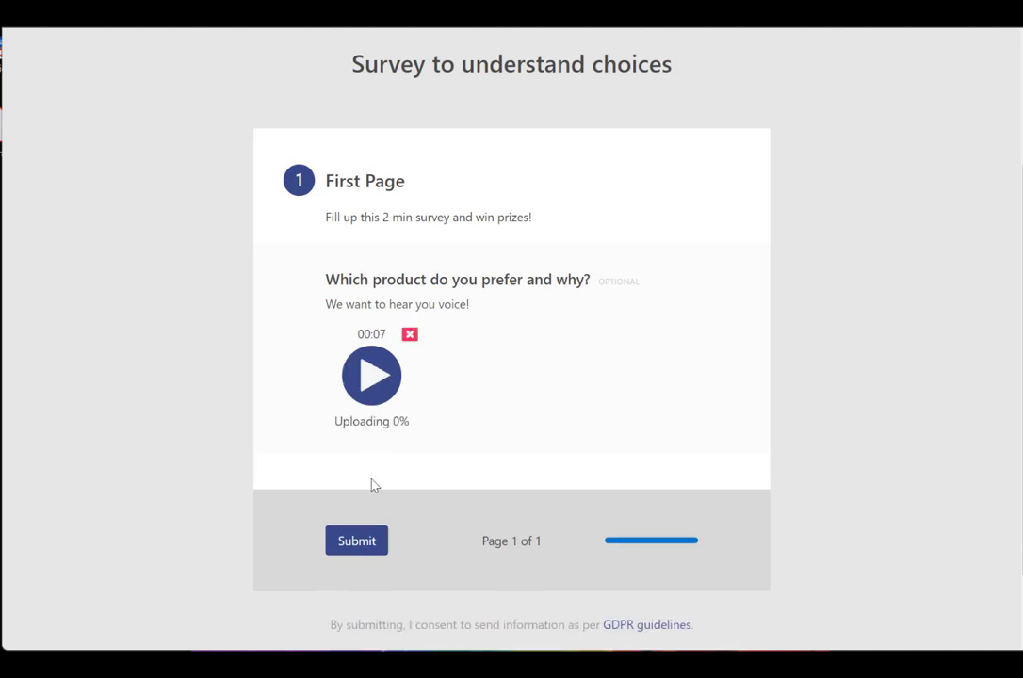
click(357, 541)
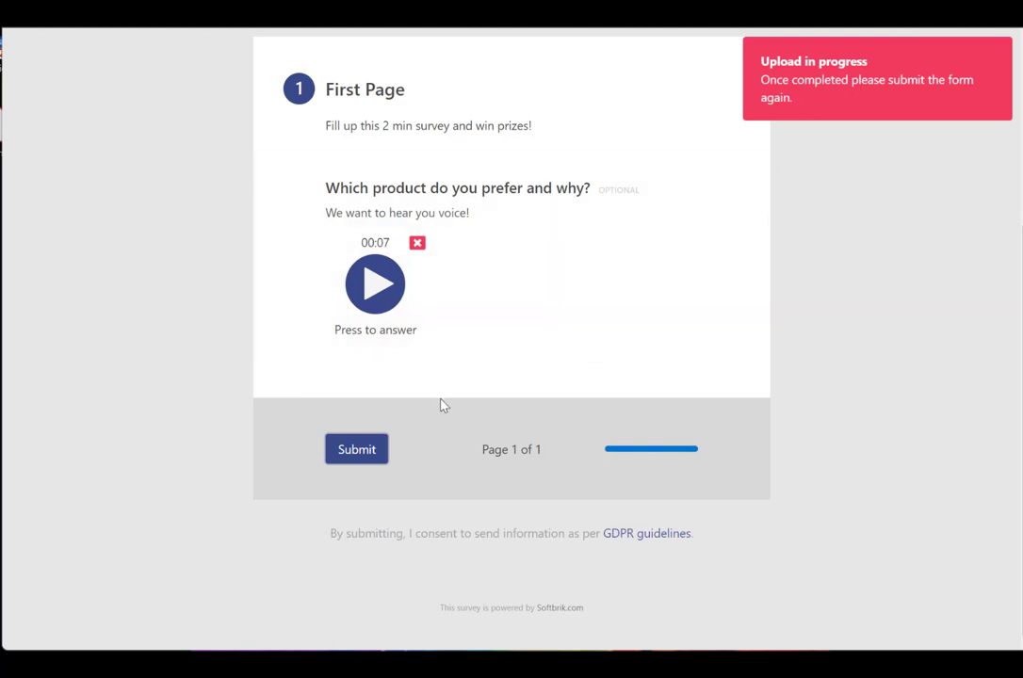
click(366, 452)
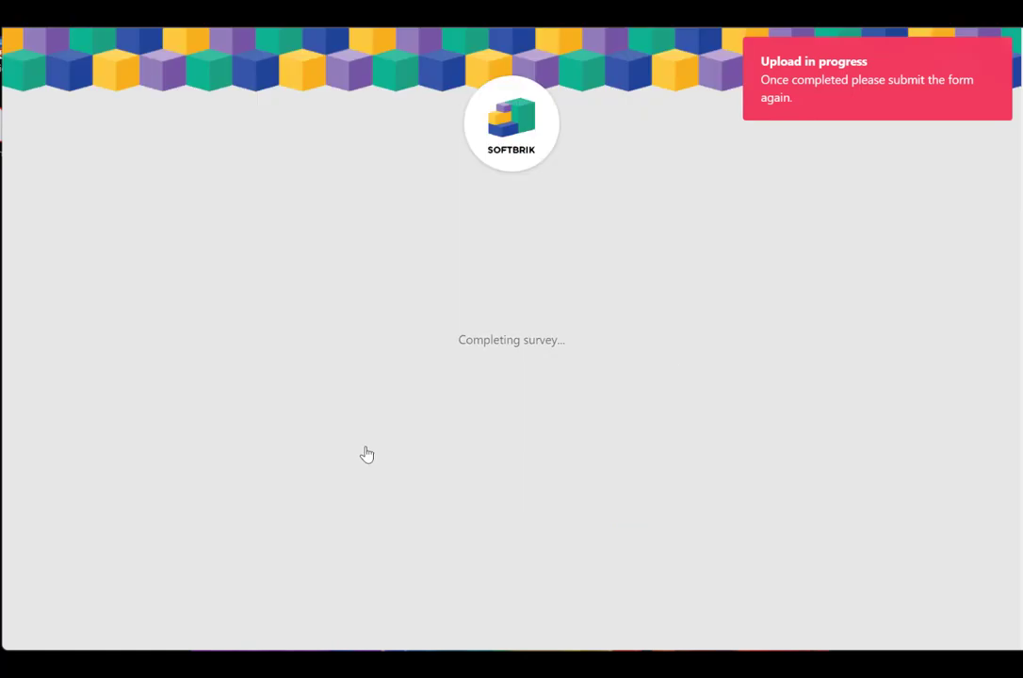